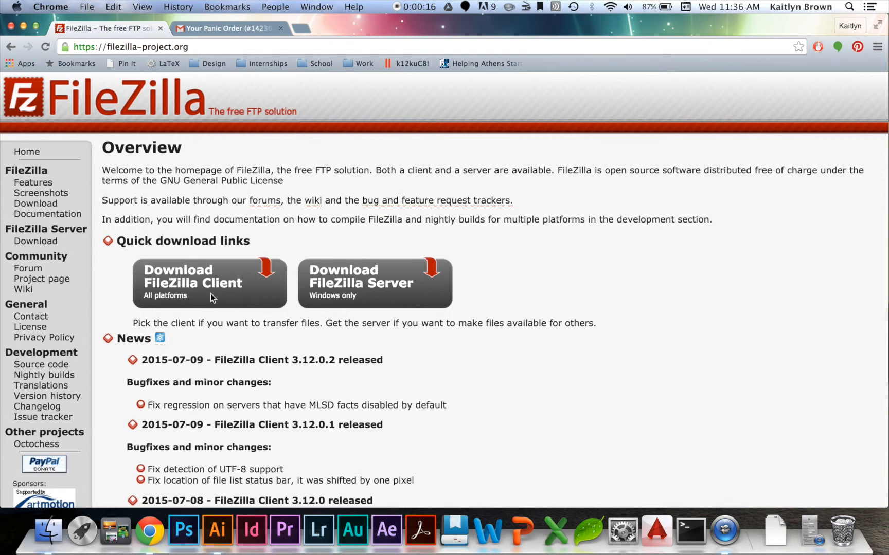
- Launch FileZilla by searching for it in Launchpad, and close the update check dialog
left_click(169, 286)
key("ctrl+Right")
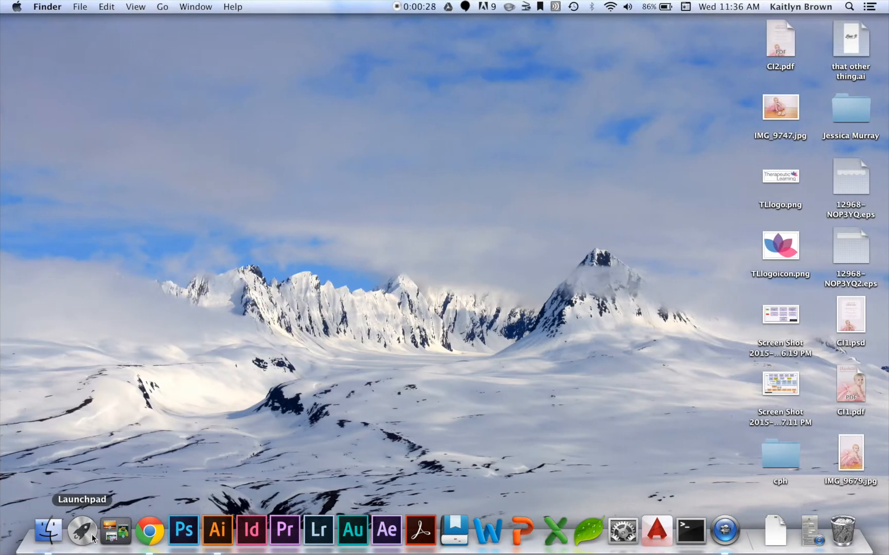
left_click(85, 536)
type("filez")
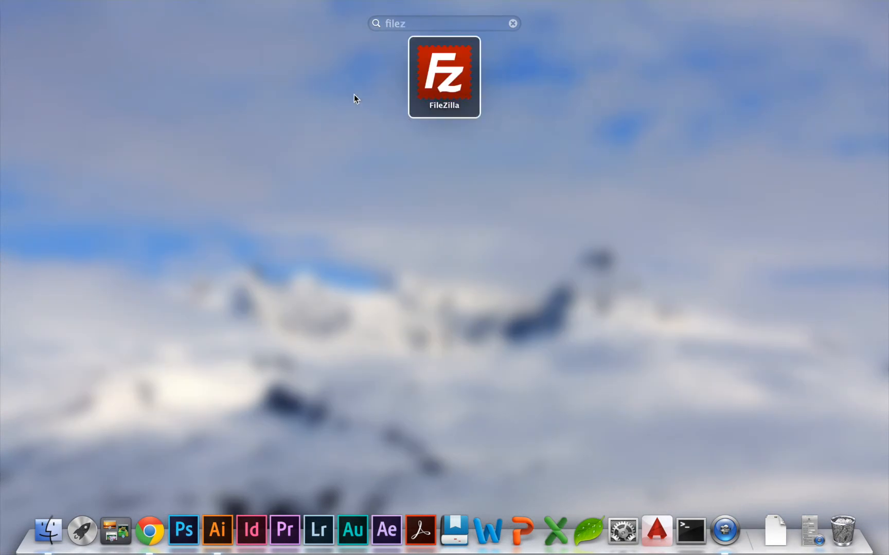
key("Return")
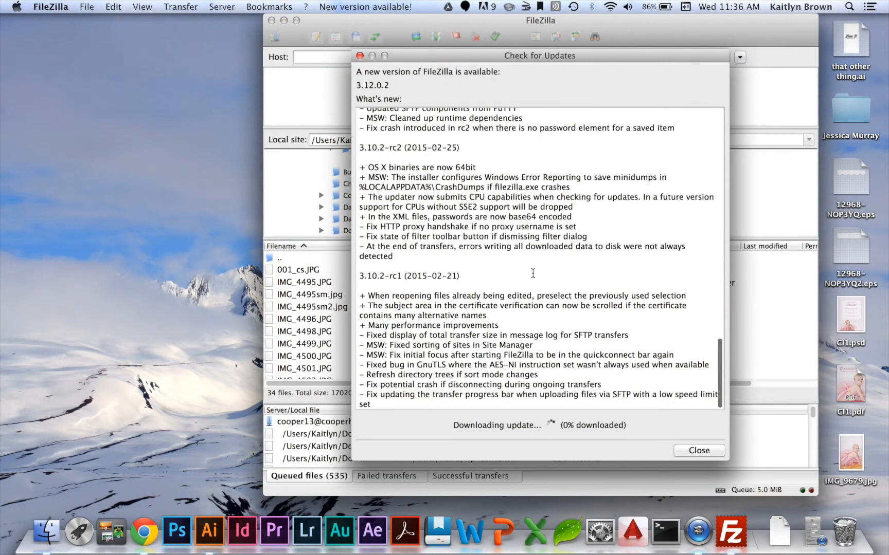
left_click(697, 451)
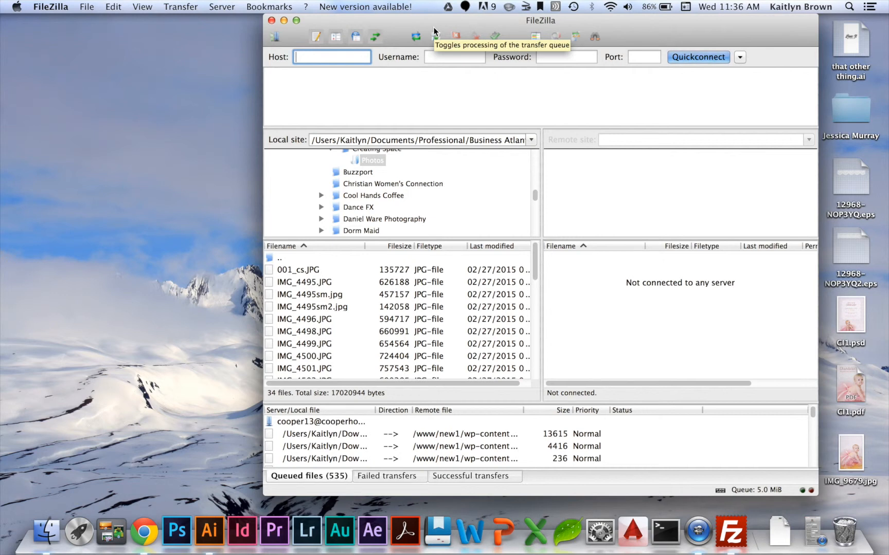
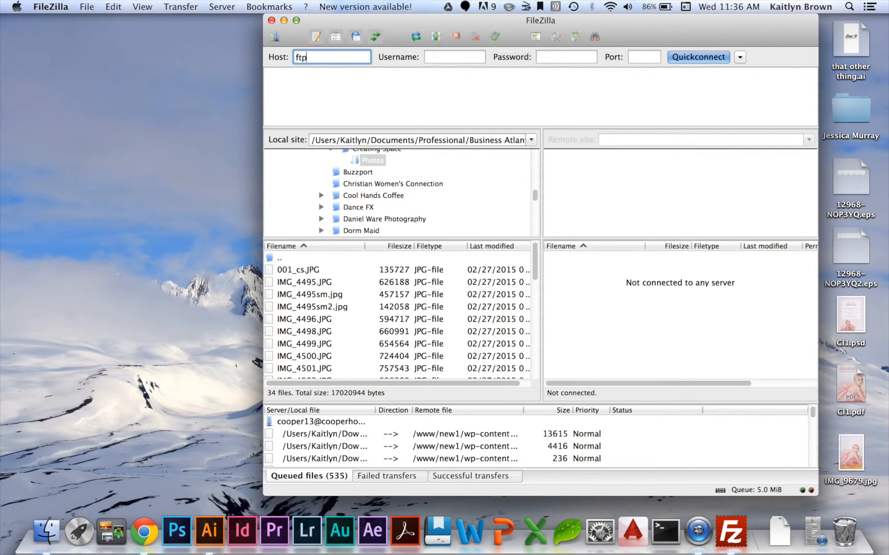
- Enter the website's FTP host address and the account username in the quickconnect fields
key("Tab")
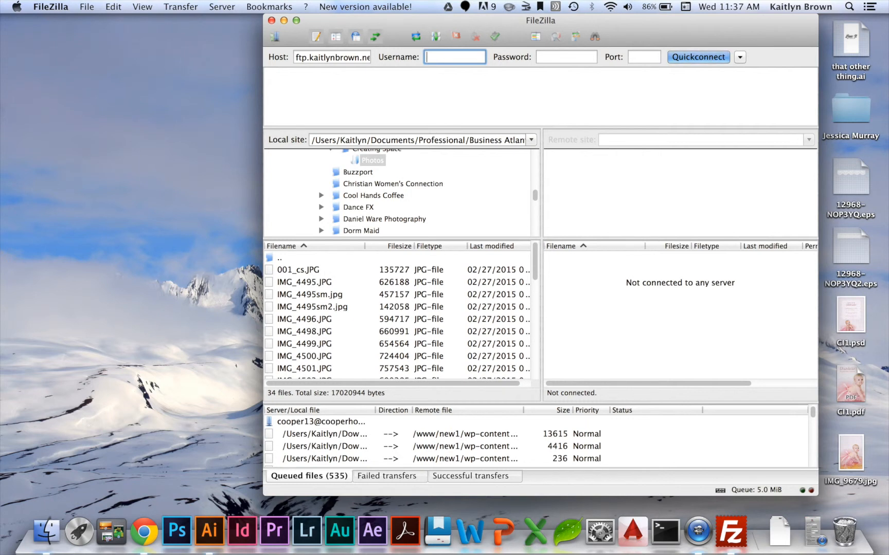
key("Tab")
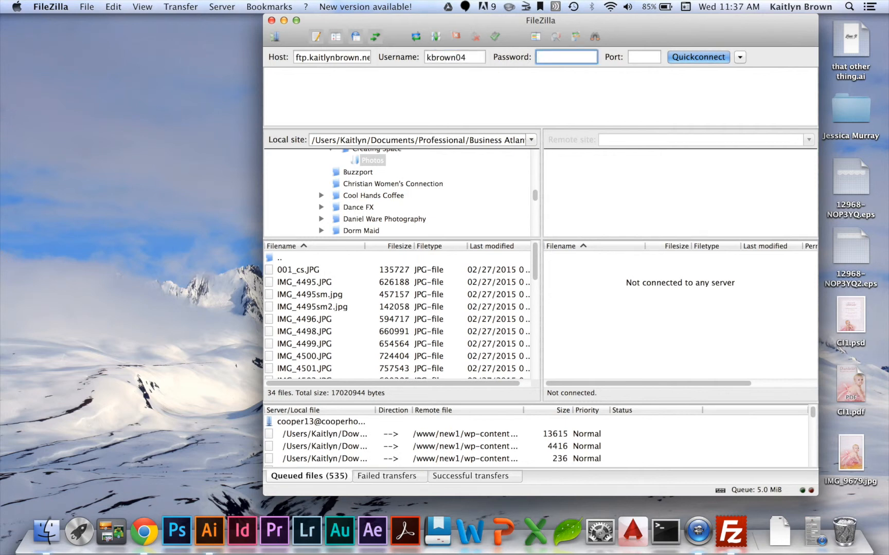
- Enter the account password and port 21, then connect to the server
type("••••••••••")
key("Tab")
type("21")
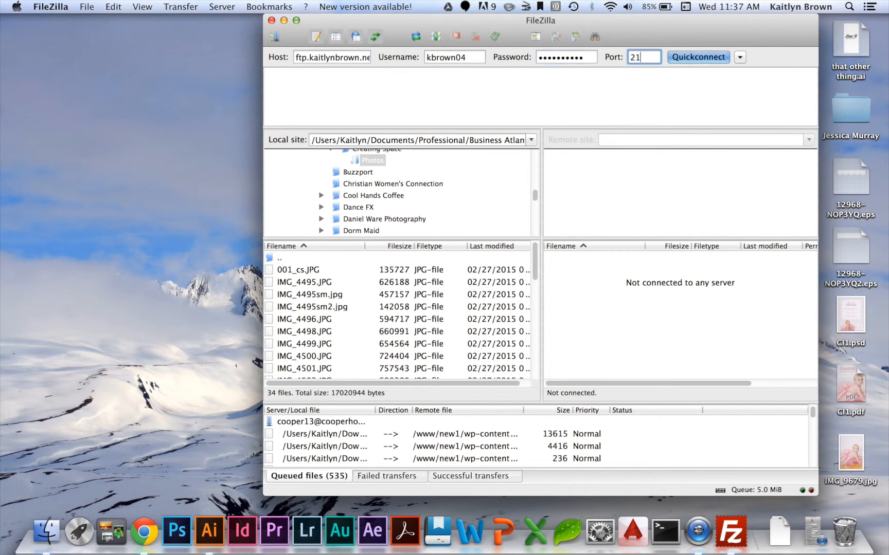
key("Return")
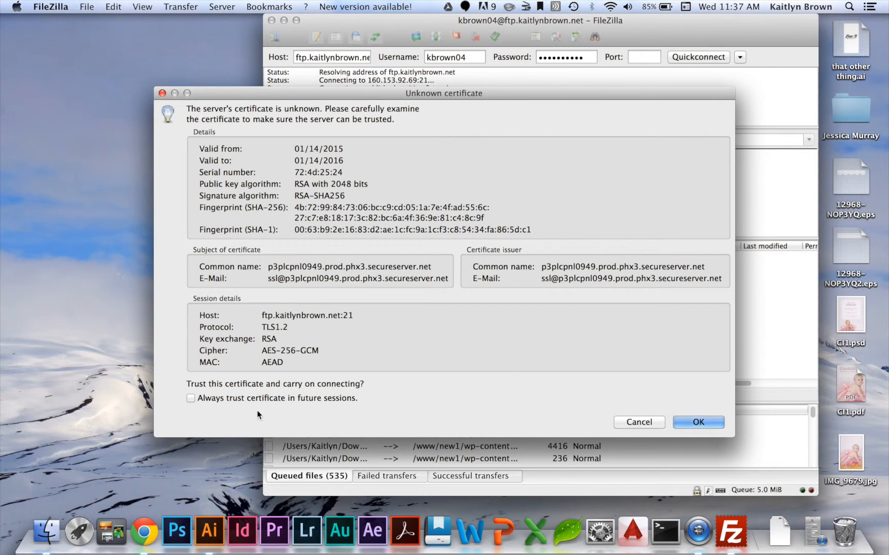
- Accept the server certificate, choosing to always trust it in future sessions
left_click(192, 399)
left_click(703, 421)
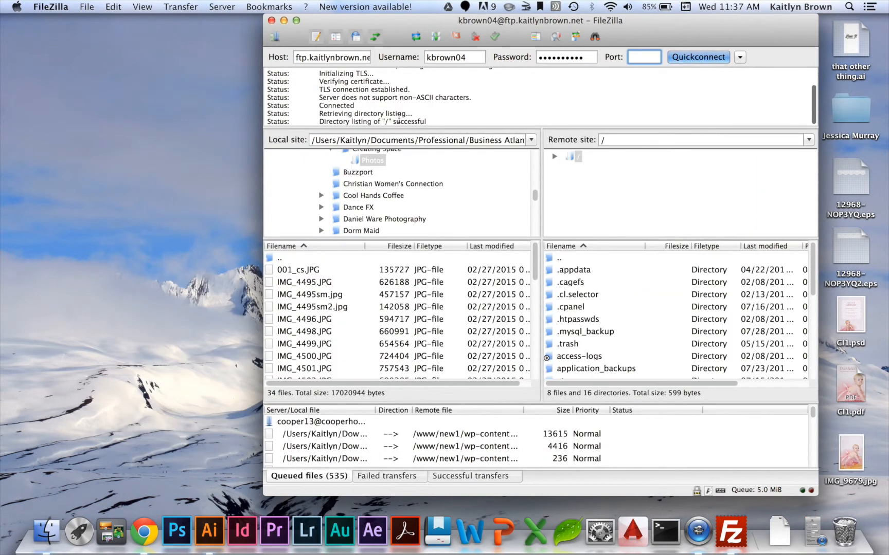
- Open the www directory in the remote site listing
scroll(608, 323, "down", 4)
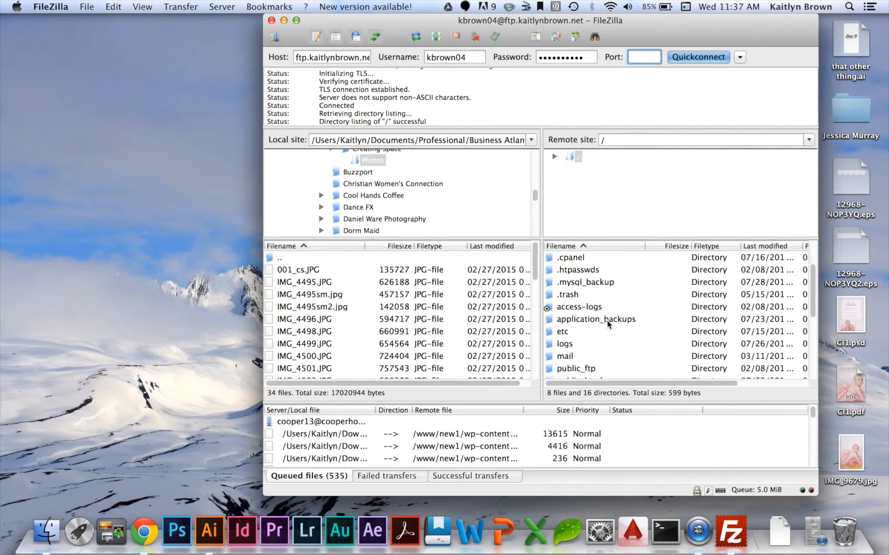
scroll(608, 323, "down", 1)
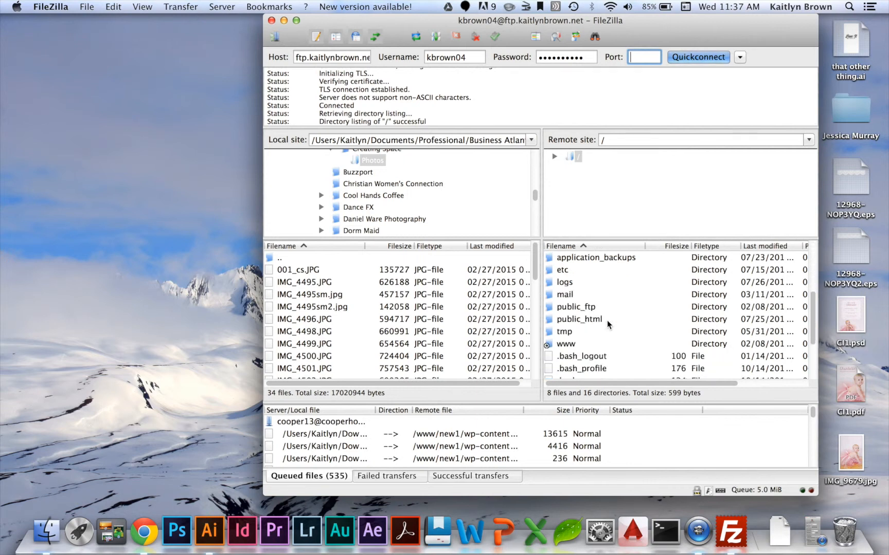
left_click(568, 323)
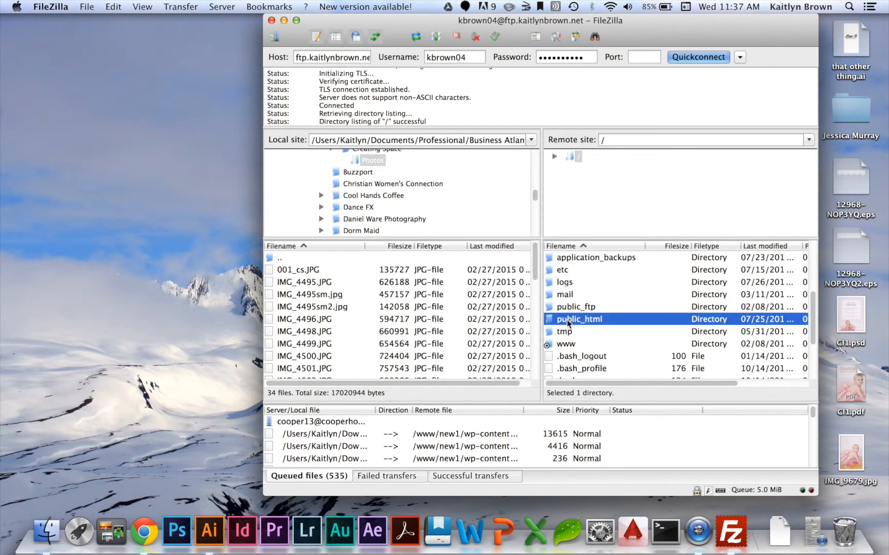
left_click(569, 347)
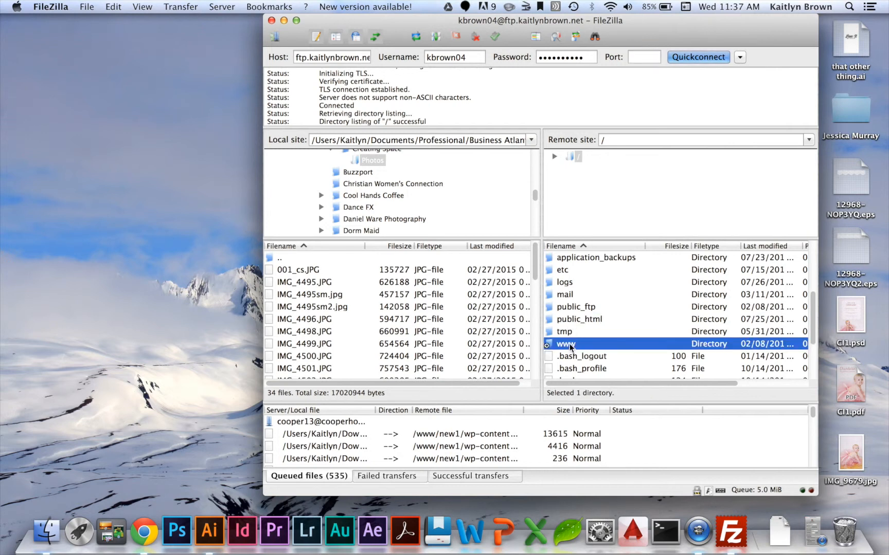
double_click(569, 348)
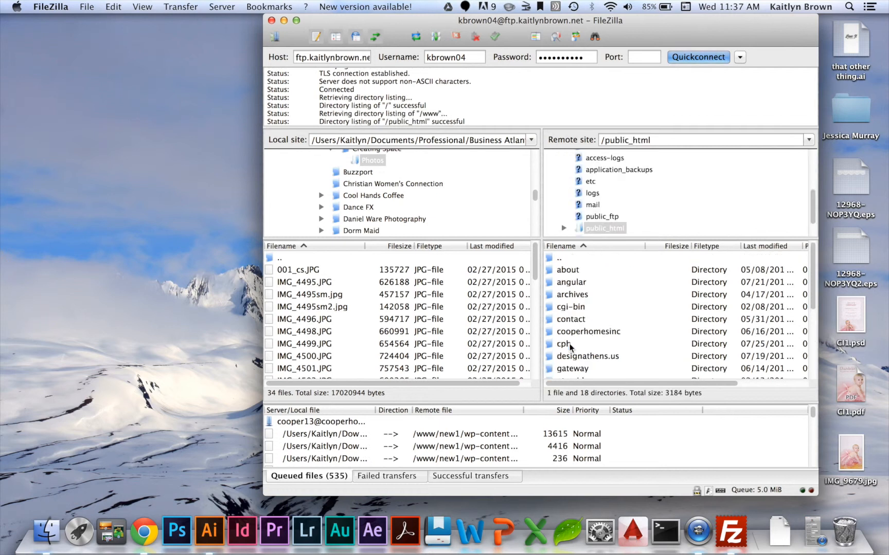
- Select index.php in the remote public_html folder
scroll(573, 283, "down", 2)
scroll(574, 281, "up", 5)
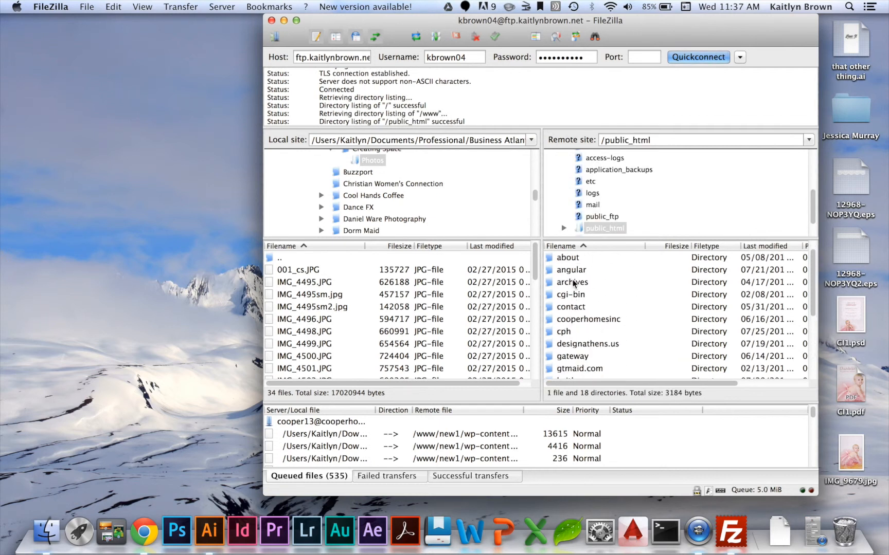
left_click_drag(641, 39, 469, 39)
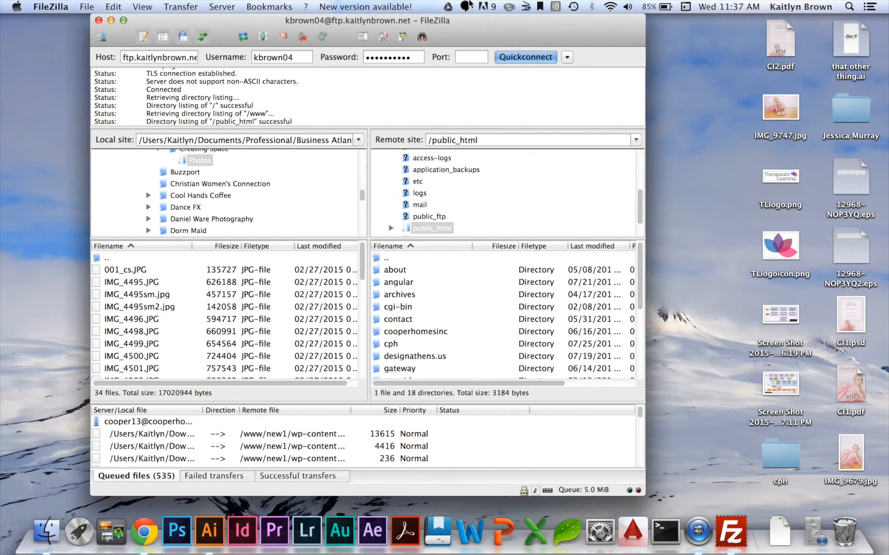
scroll(423, 337, "down", 5)
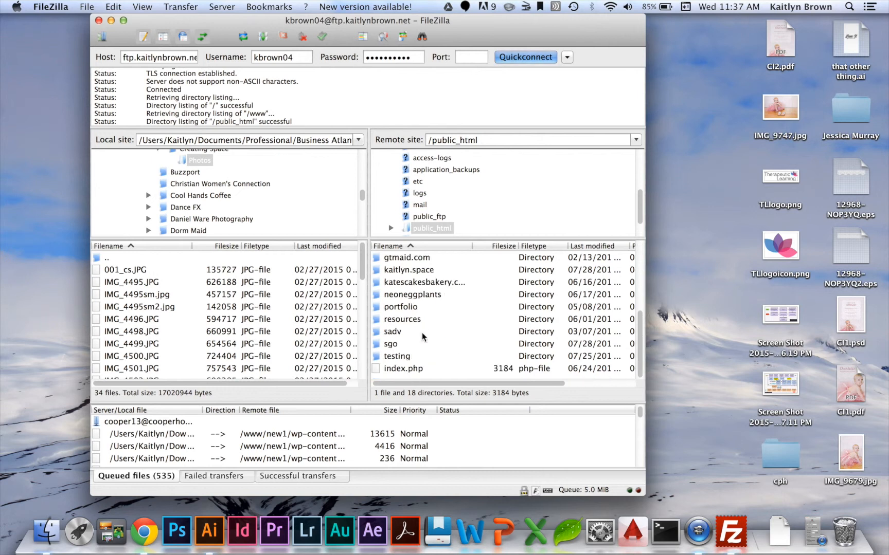
left_click(404, 369)
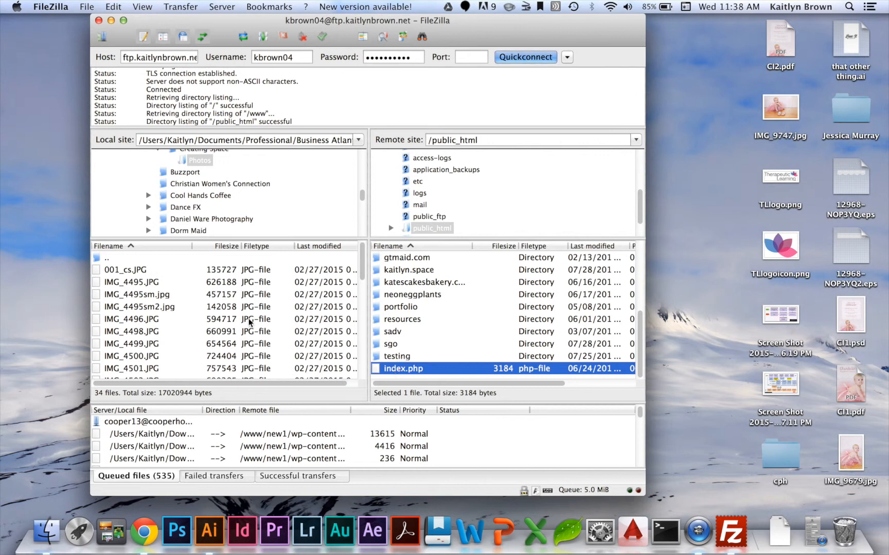
- Navigate the local site up to the Desktop folder and download index.php into it
left_click(124, 259)
double_click(124, 258)
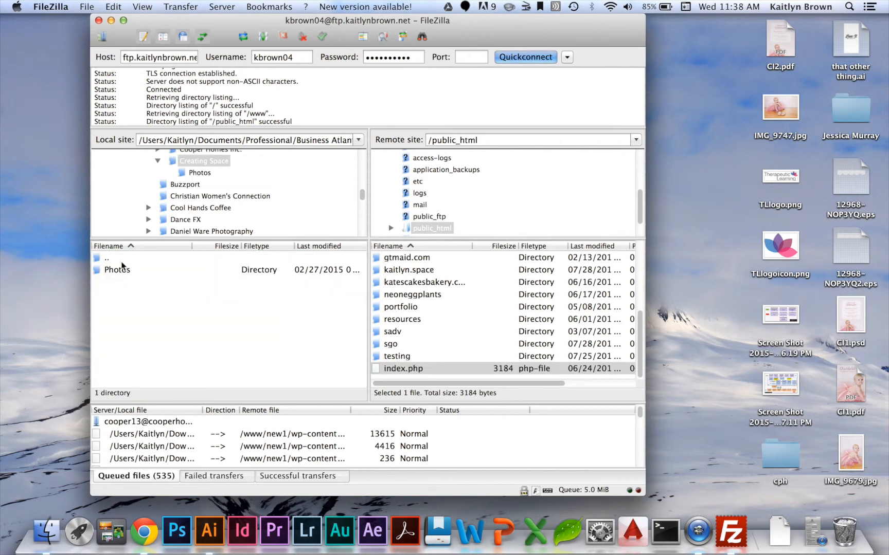
double_click(110, 259)
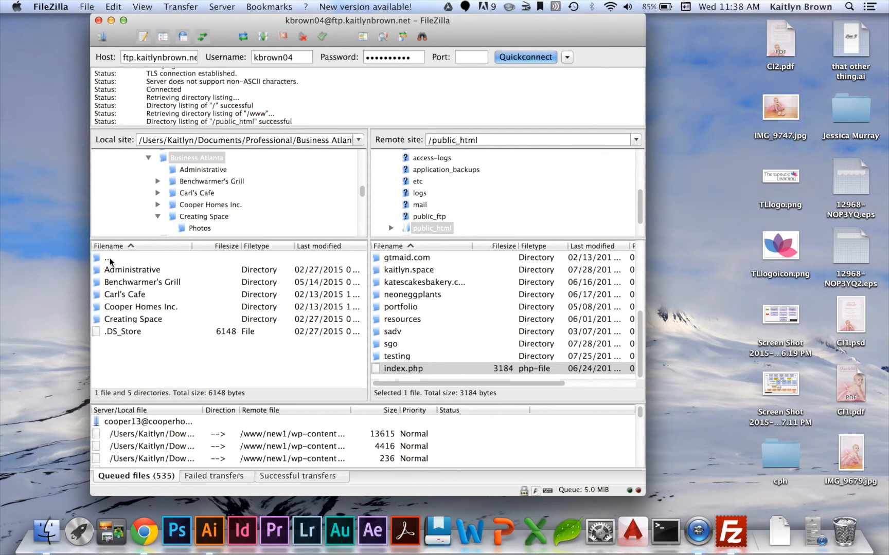
double_click(110, 259)
double_click(110, 258)
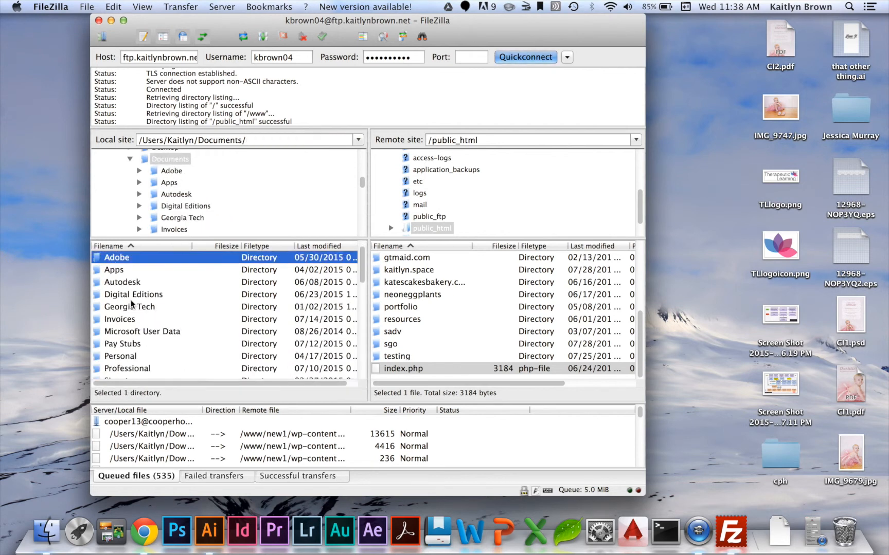
scroll(132, 303, "down", 2)
scroll(130, 321, "down", 9)
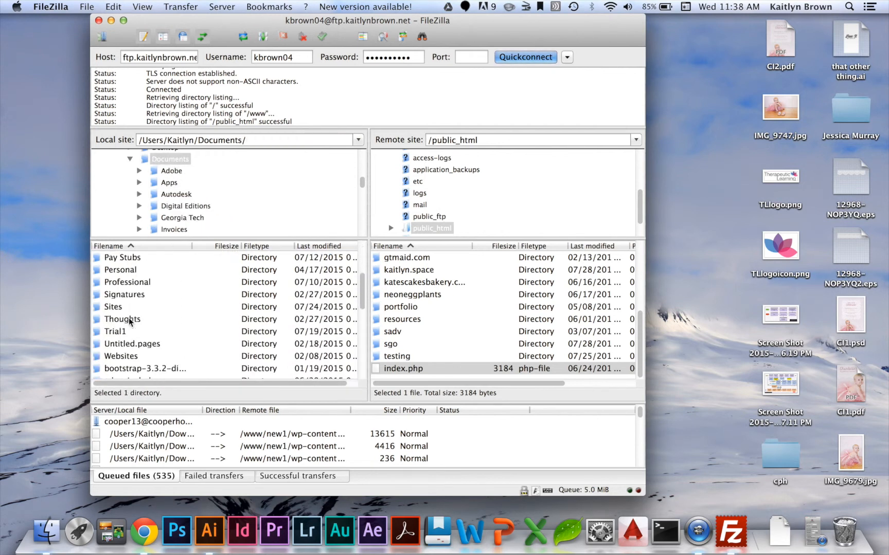
scroll(130, 321, "up", 2)
scroll(131, 321, "up", 10)
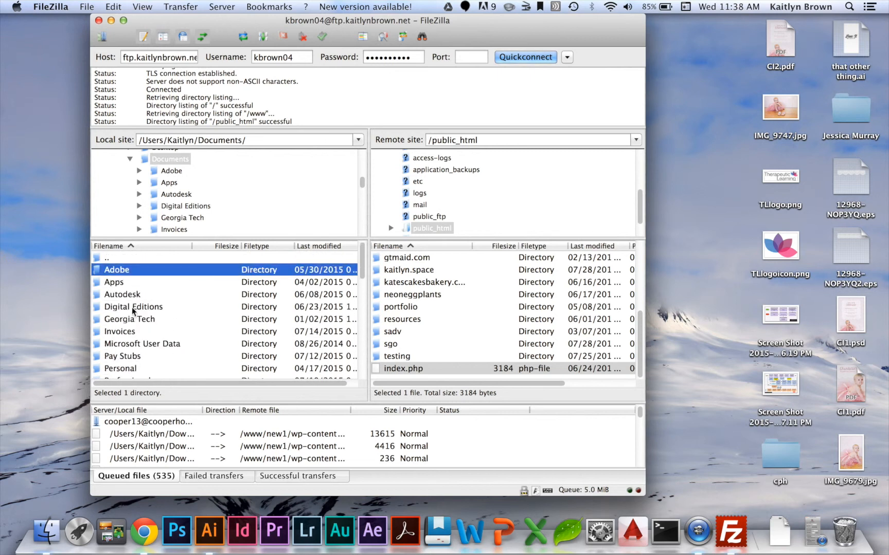
double_click(111, 258)
scroll(127, 307, "down", 3)
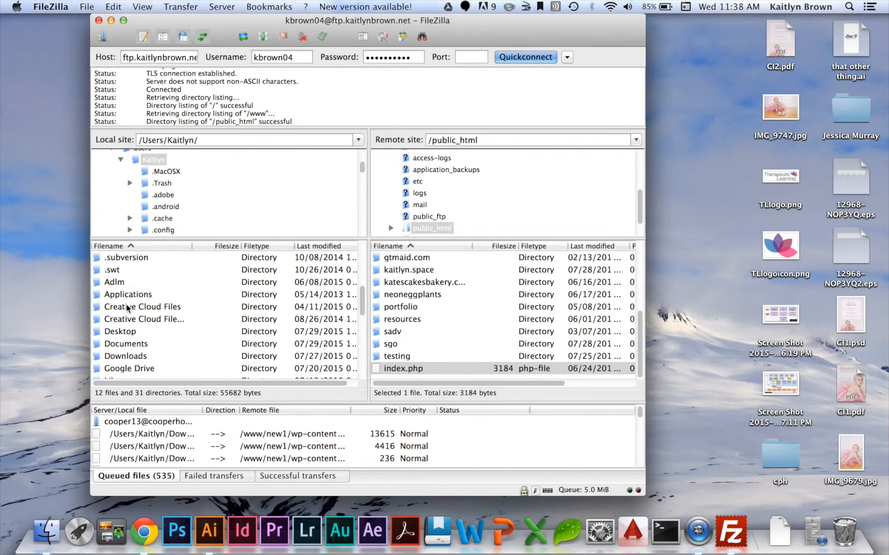
double_click(127, 320)
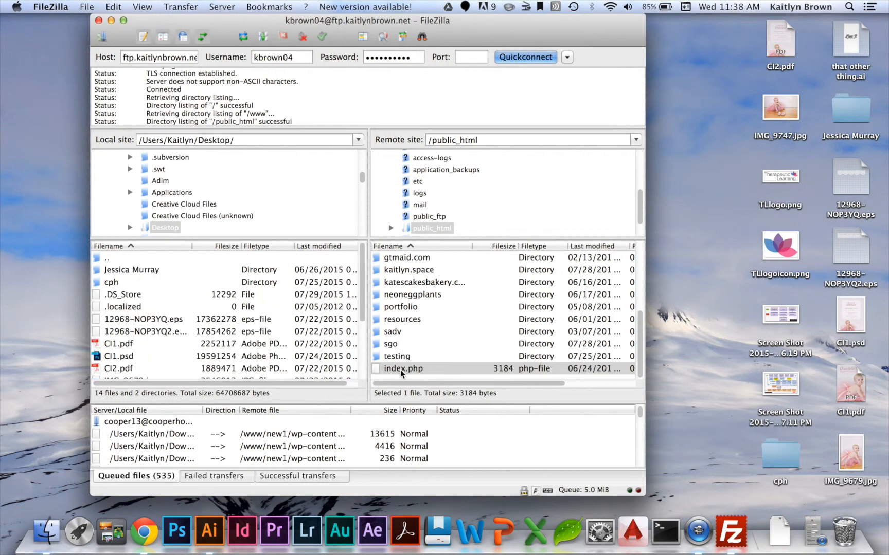
left_click_drag(397, 368, 153, 301)
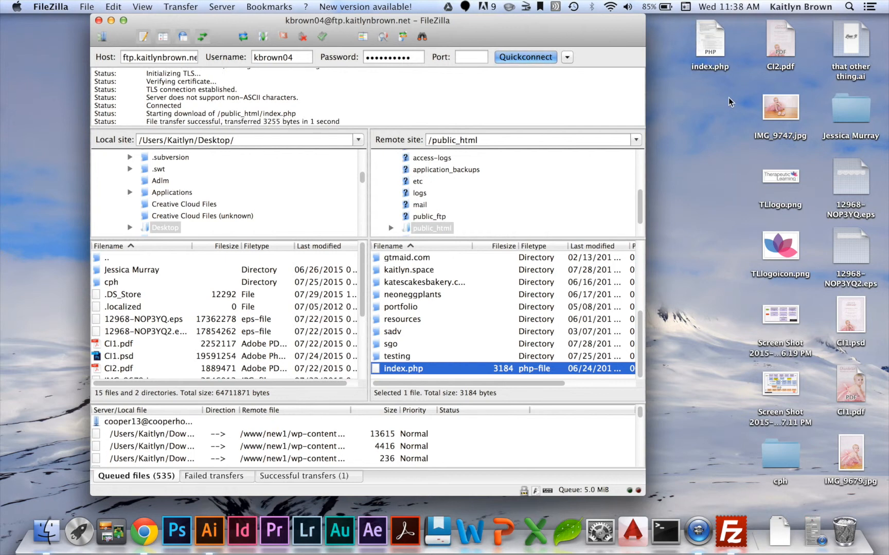
- Open the downloaded index.php on the desktop with TextWrangler
left_click(719, 32)
right_click(705, 37)
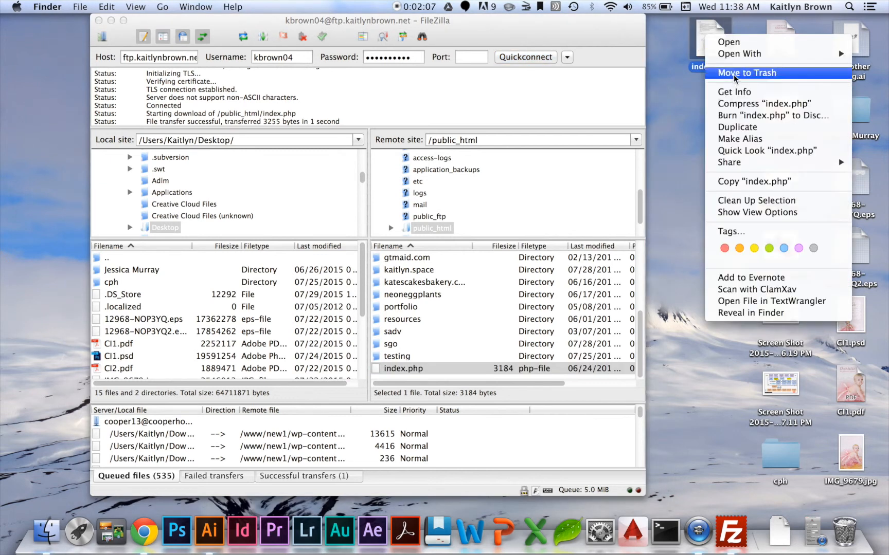
mouse_move(732, 55)
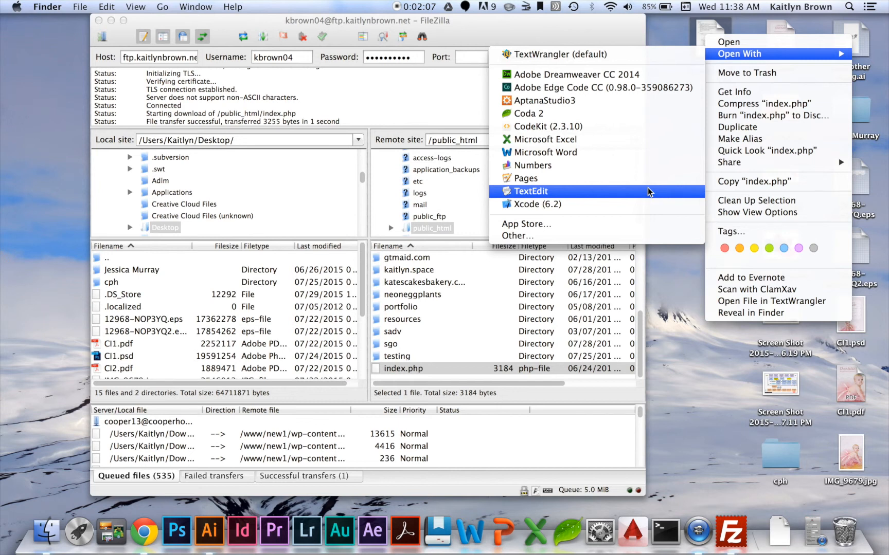
left_click(596, 55)
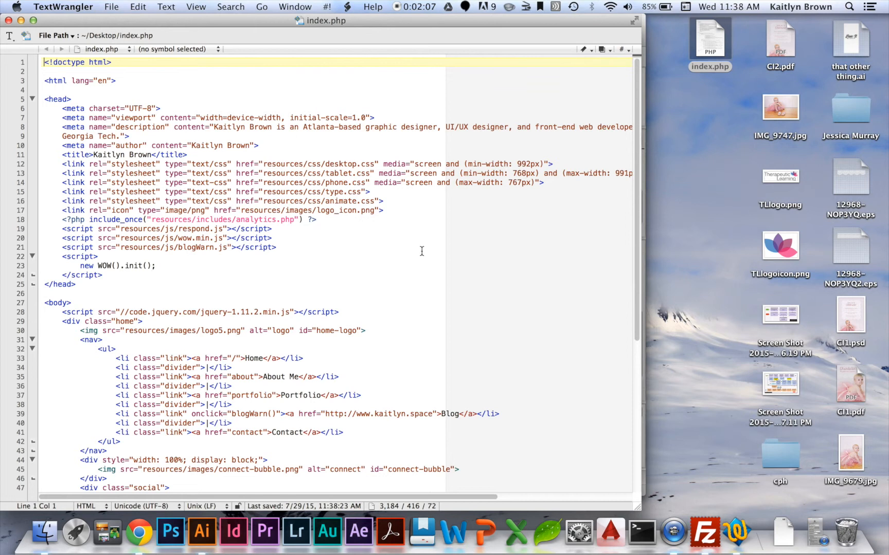
- Scroll through the index.php code to review its structure
scroll(421, 251, "down", 2)
scroll(422, 251, "down", 8)
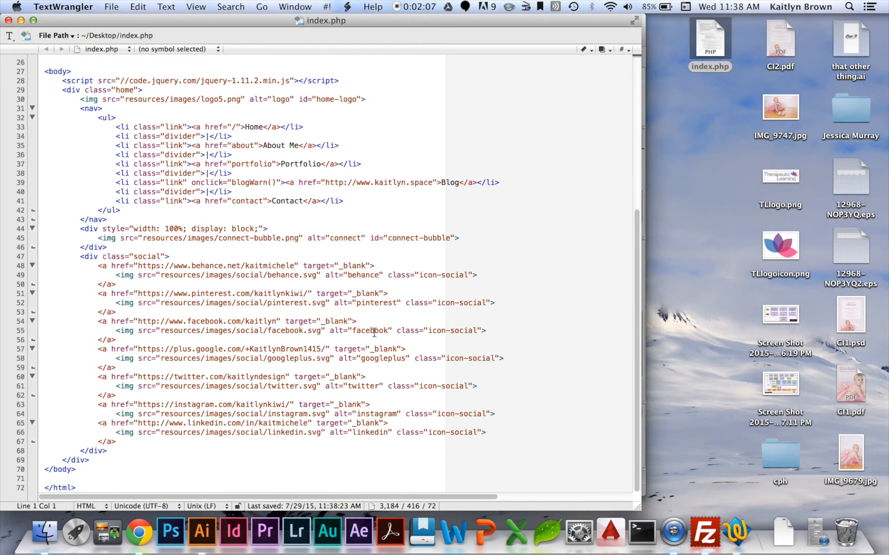
scroll(374, 333, "up", 8)
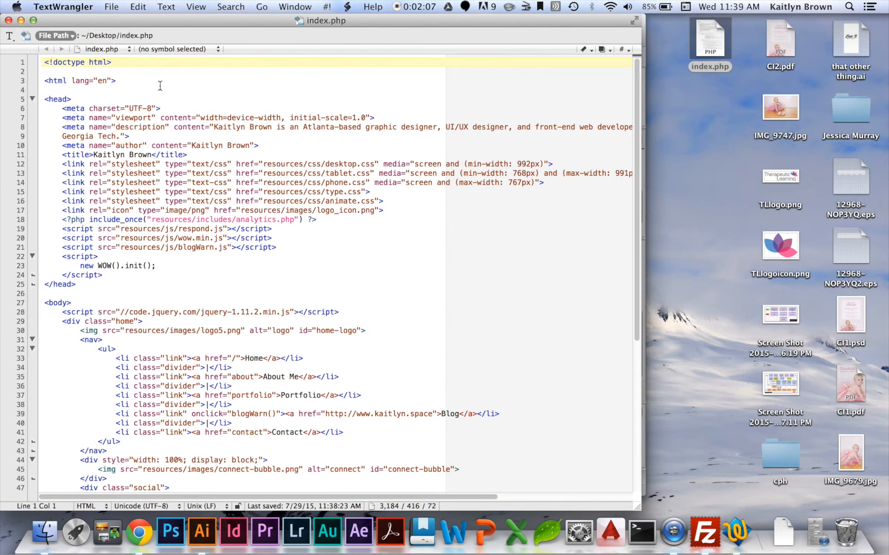
scroll(255, 234, "down", 3)
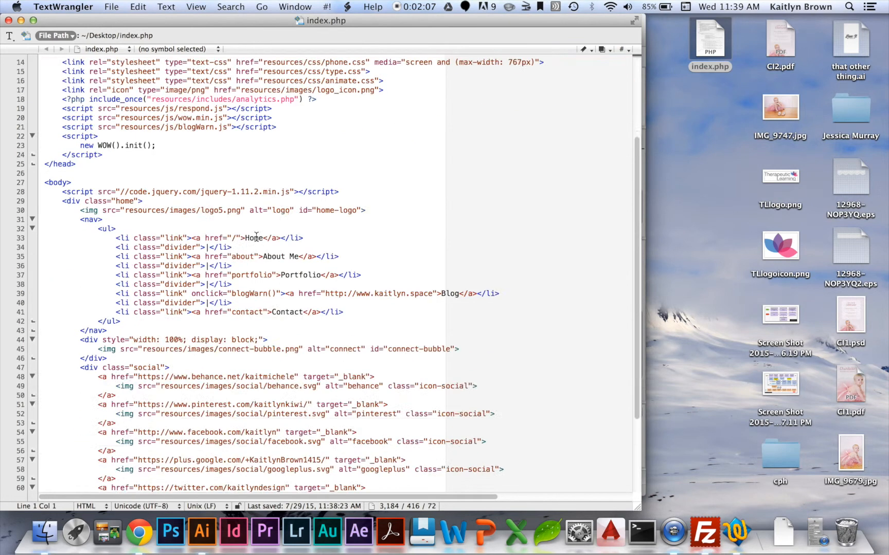
scroll(254, 234, "up", 3)
left_click(260, 98)
type("g")
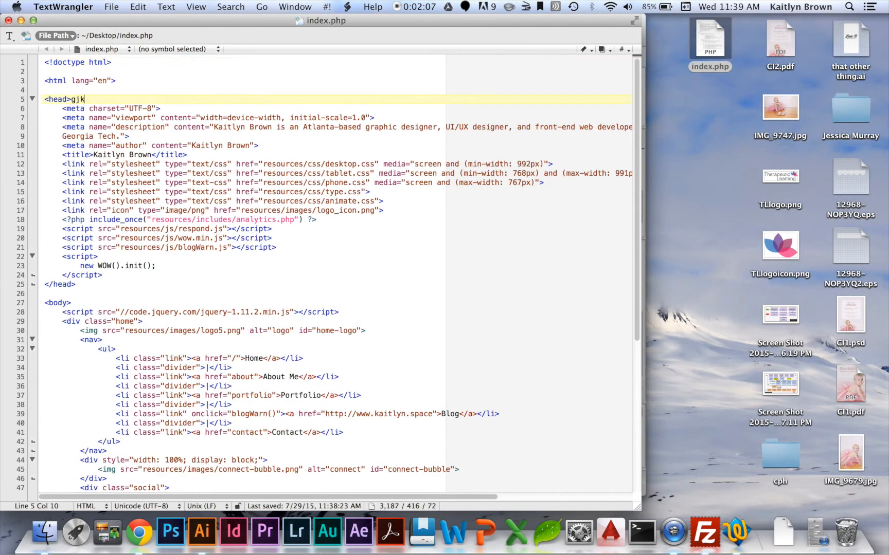
key("BackSpace")
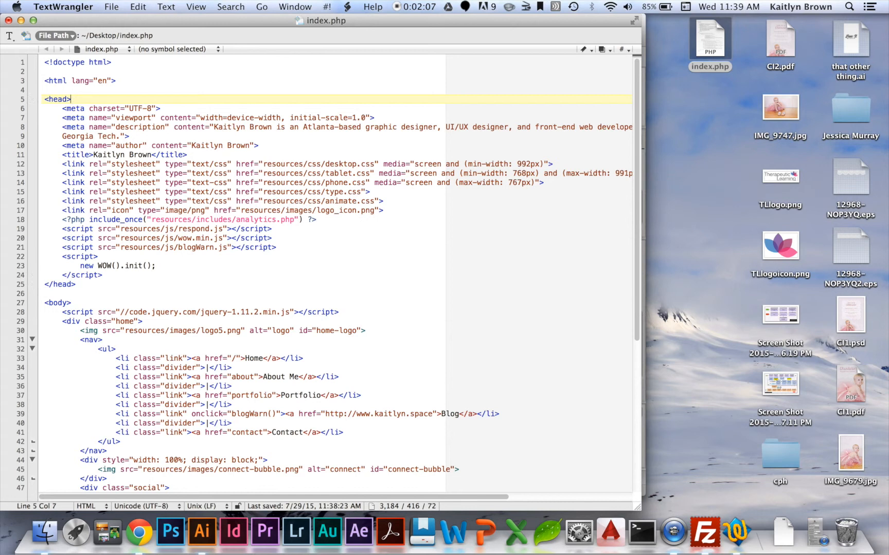
- Close the file and upload the desktop index.php into the remote public_html folder, overwriting the server copy
left_click(8, 21)
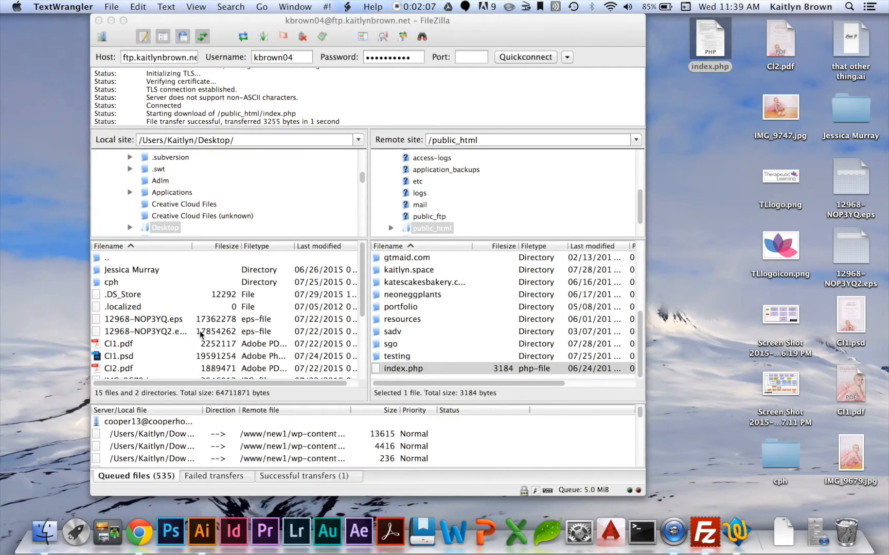
scroll(201, 335, "down", 5)
scroll(201, 335, "down", 1)
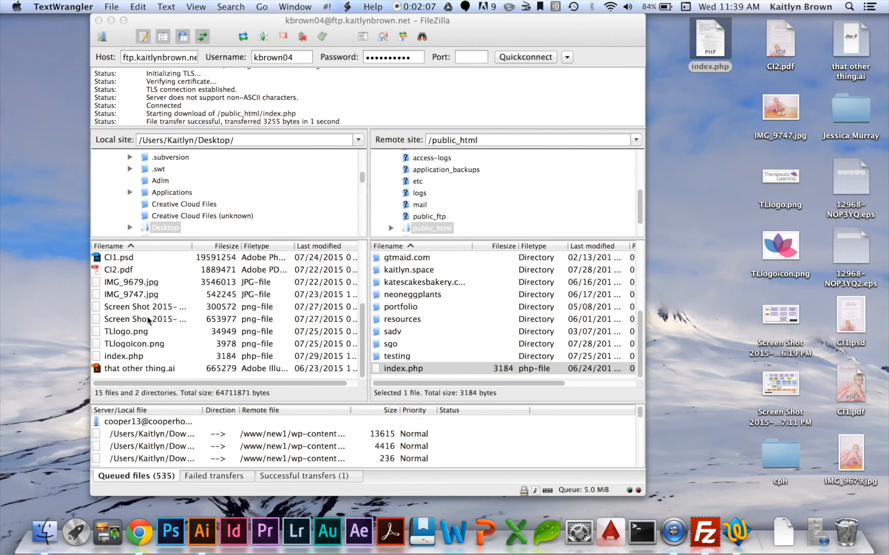
left_click(119, 359)
left_click_drag(119, 359, 200, 360)
left_click_drag(341, 359, 421, 368)
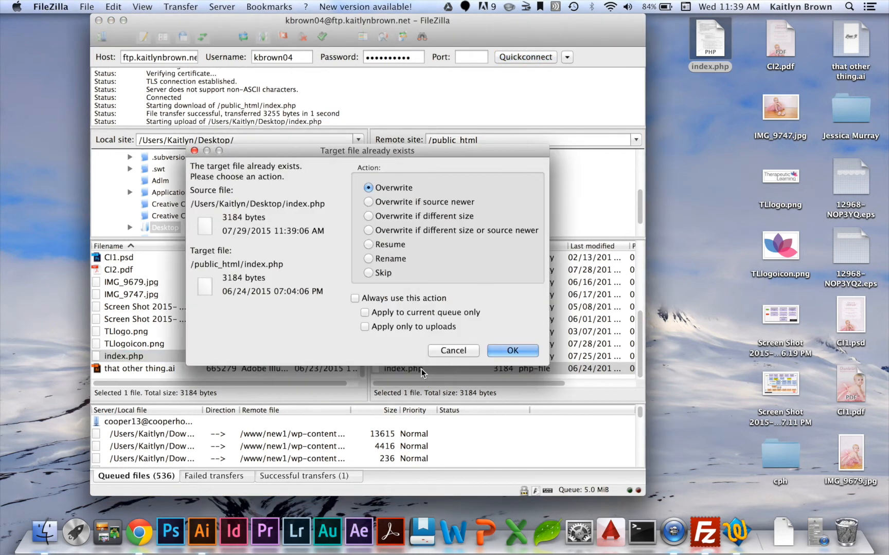
left_click(523, 355)
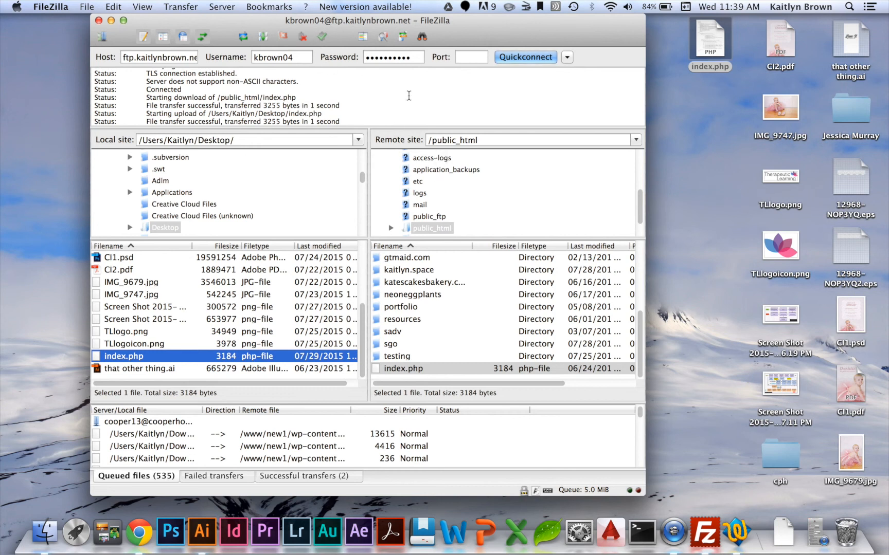
scroll(495, 304, "up", 5)
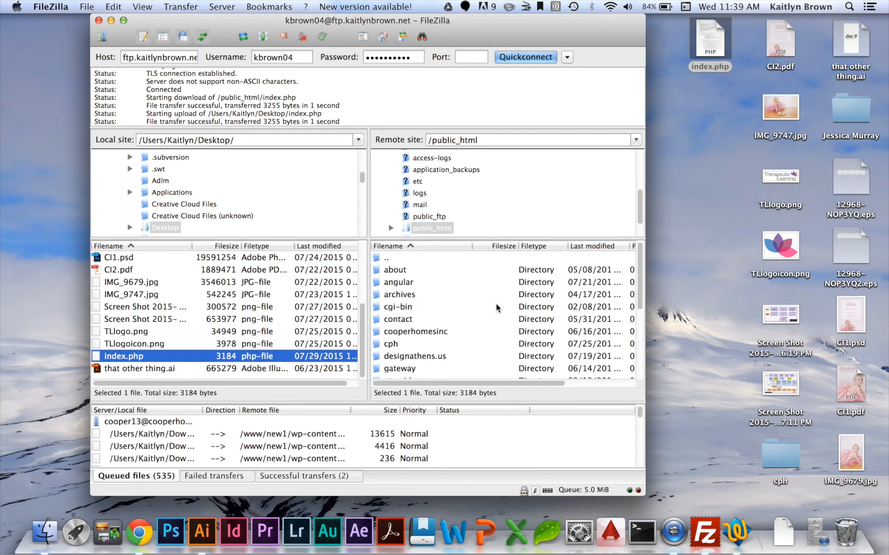
key("ctrl+Right")
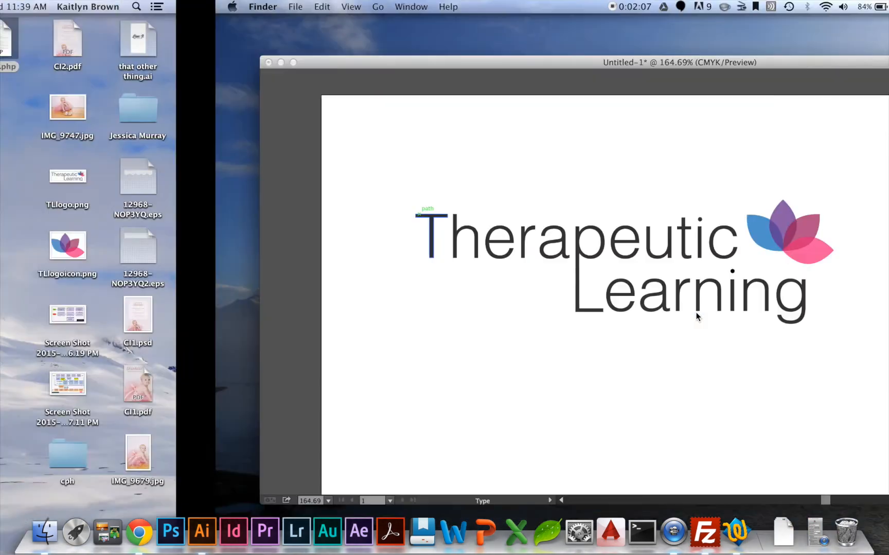
key("ctrl+Right")
key("ctrl+Right")
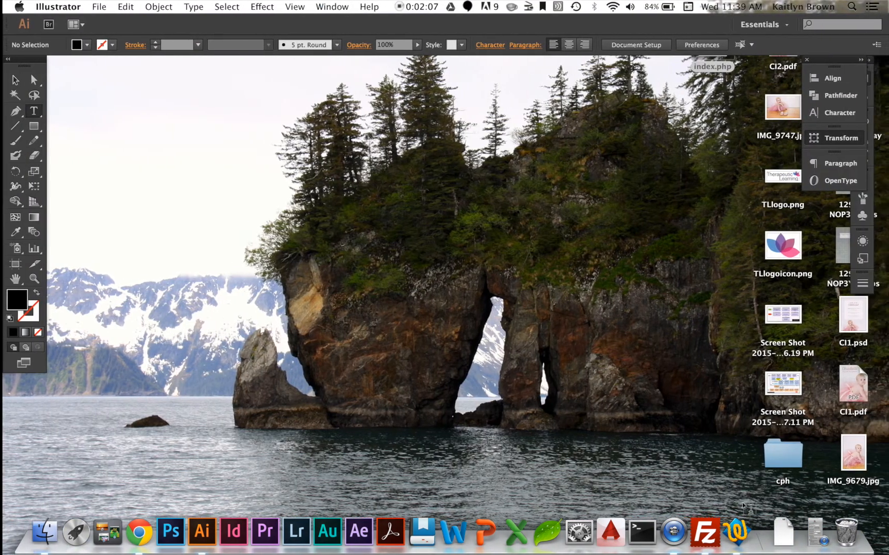
left_click(667, 539)
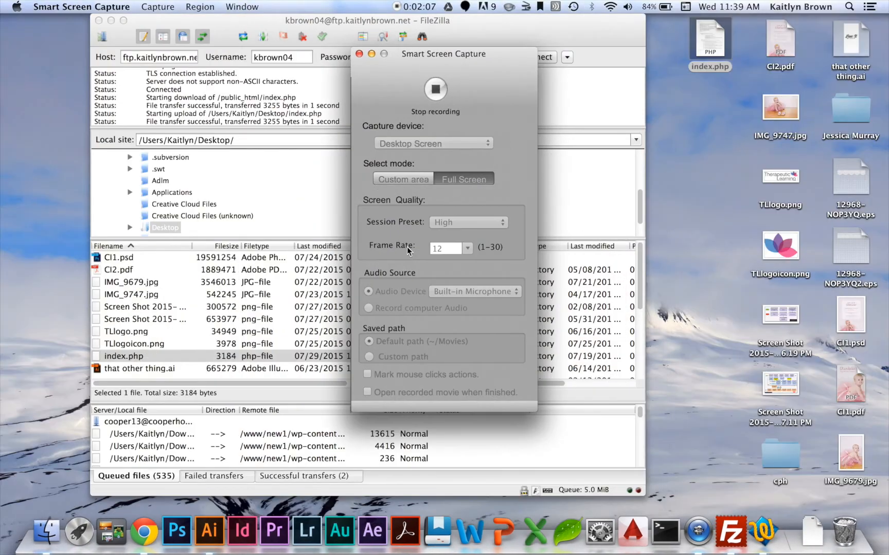